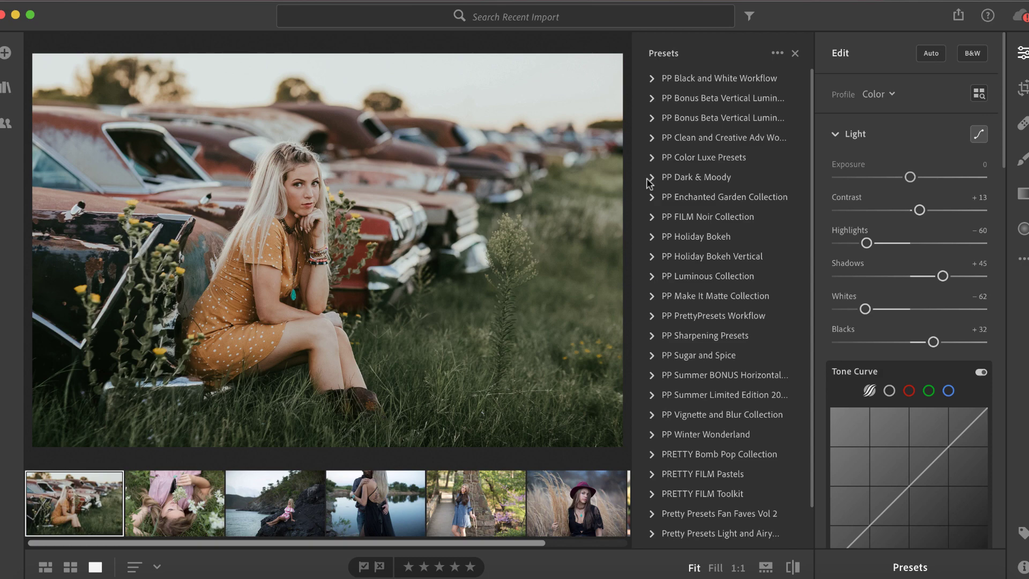
# Expand the PP Dark & Moody preset group and reset the photo of the woman by the old cars to its original.
pyautogui.click(654, 179)
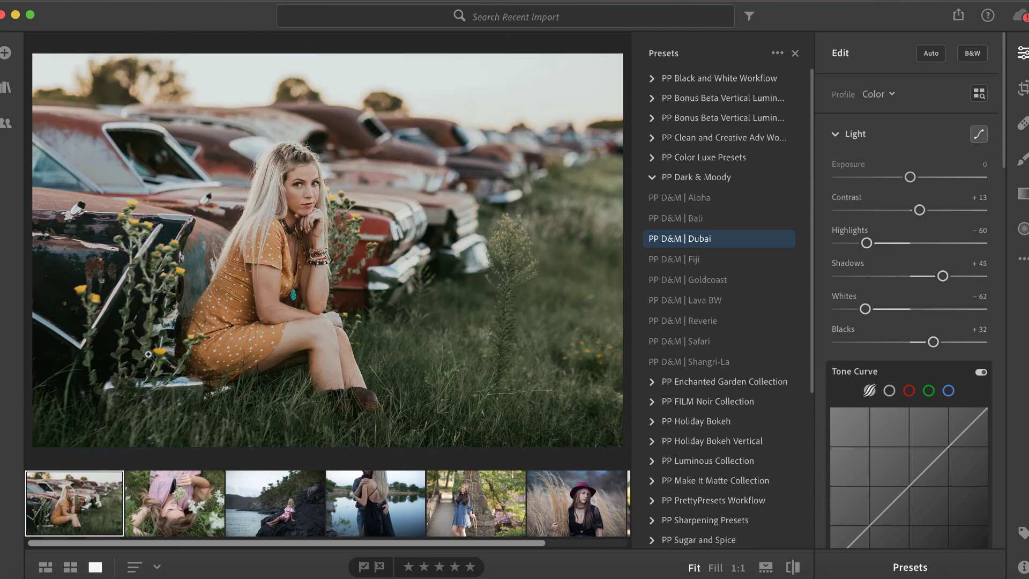
pyautogui.click(217, 1)
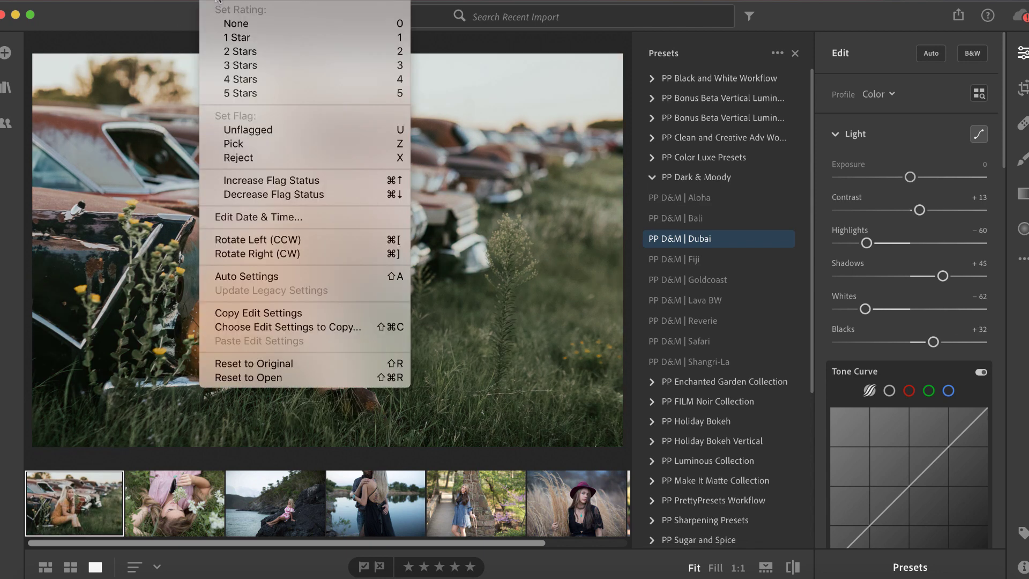
pyautogui.click(243, 368)
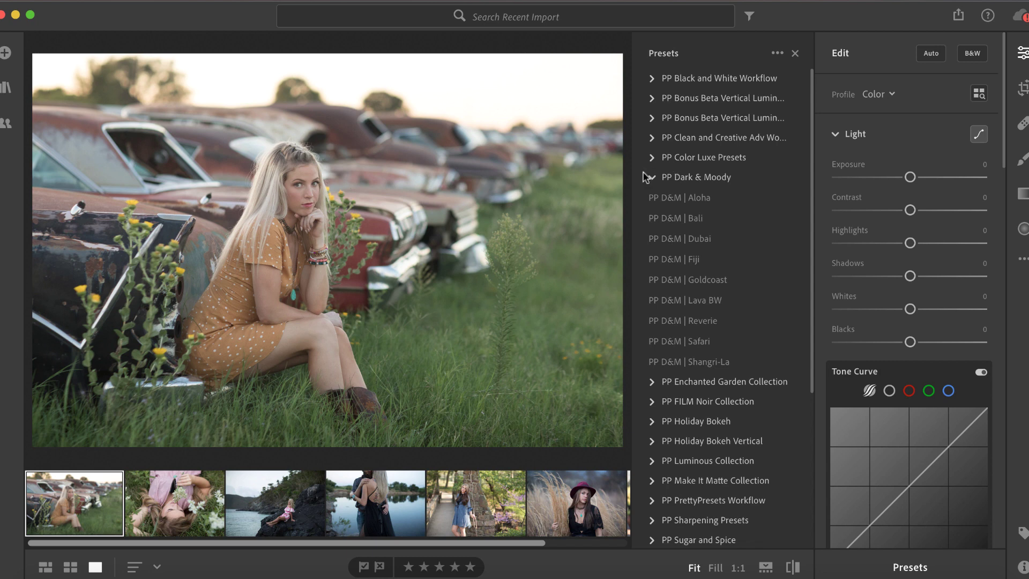
# Apply the PP D&M | Dubai preset to the old cars photo and compare it with the original.
pyautogui.click(674, 242)
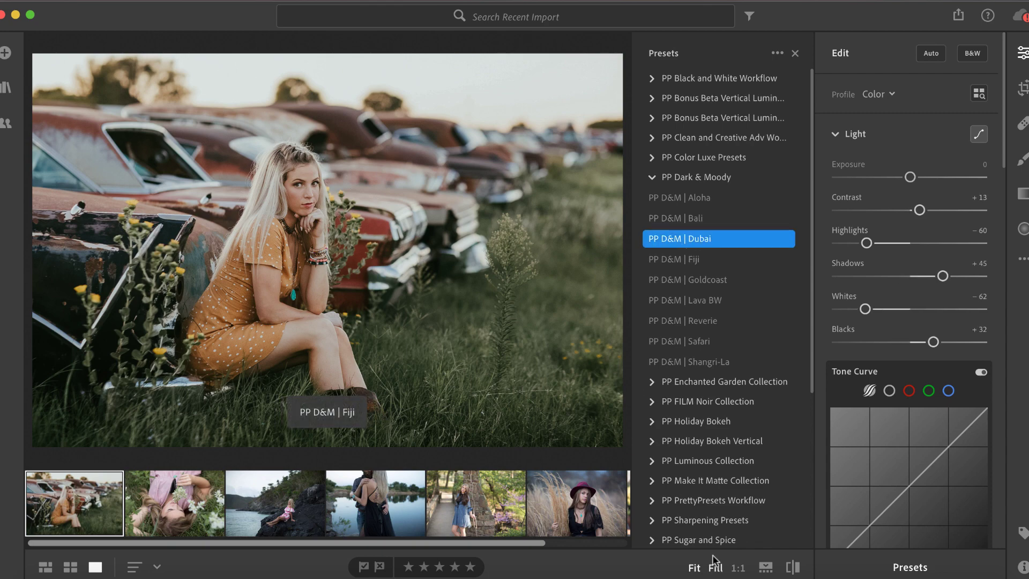
pyautogui.click(792, 566)
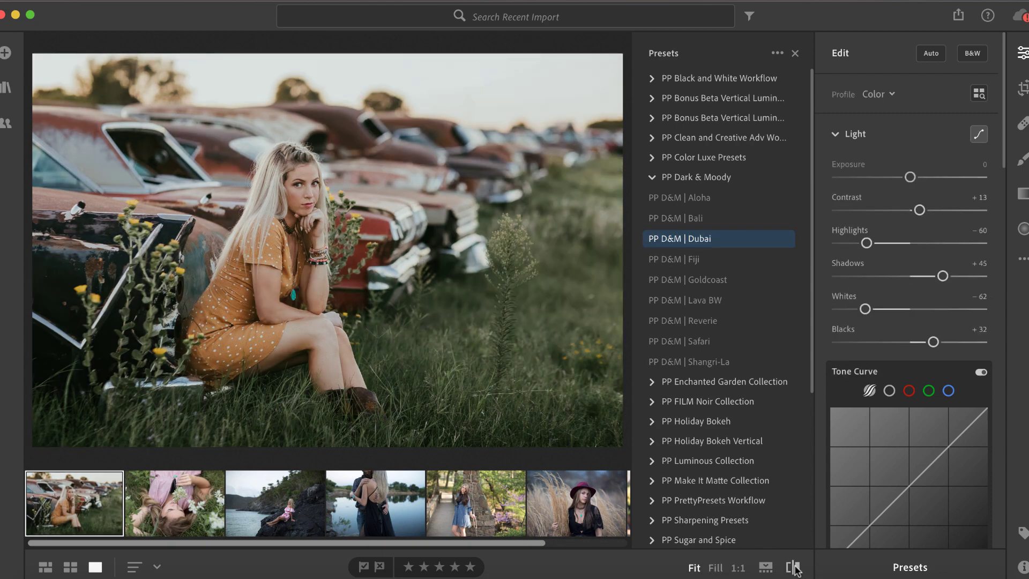
pyautogui.click(792, 567)
# Apply the PP D&M | Fiji preset to the photo of the woman lying in the grass and compare it with the original.
pyautogui.click(196, 510)
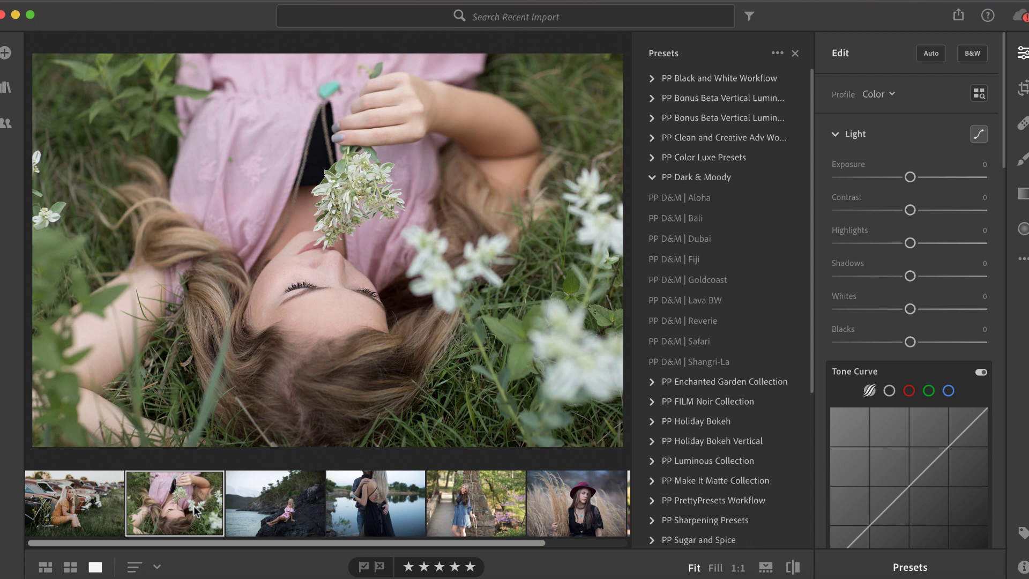
pyautogui.click(647, 259)
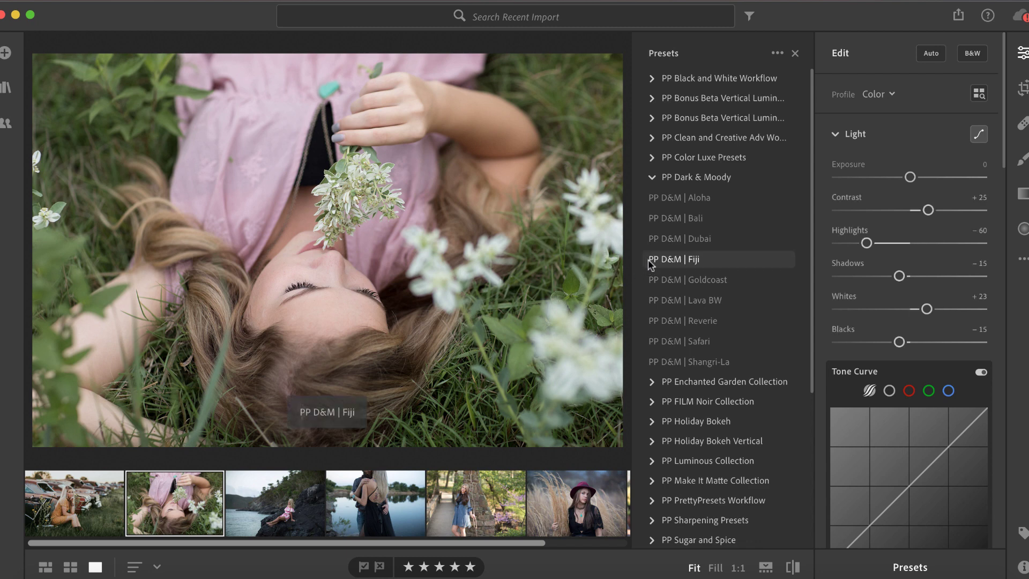
pyautogui.click(654, 256)
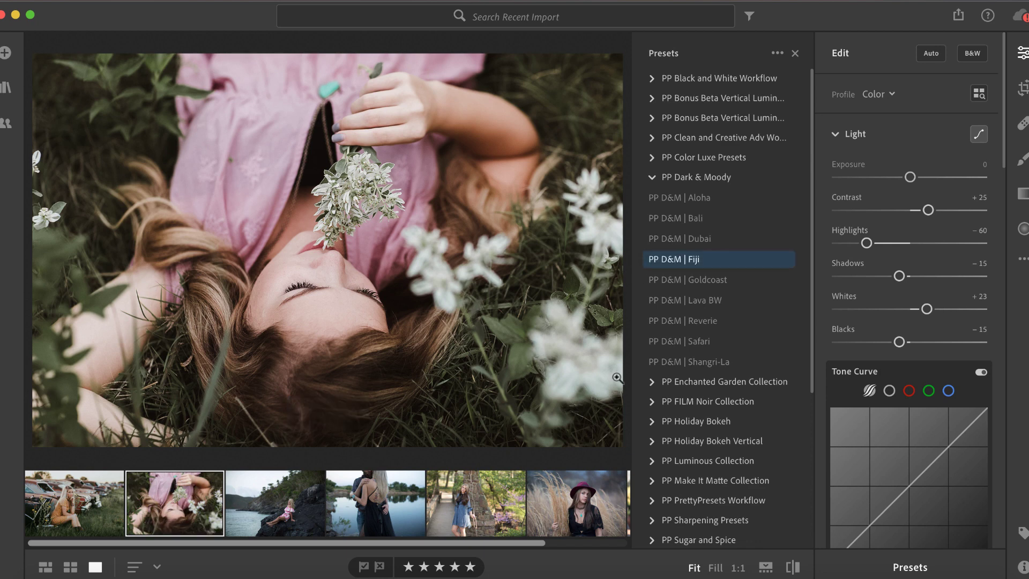
pyautogui.click(790, 569)
pyautogui.click(791, 568)
# Apply the PP D&M | Aloha preset to the photo of the woman on the seaside rocks and compare it with the original.
pyautogui.click(299, 504)
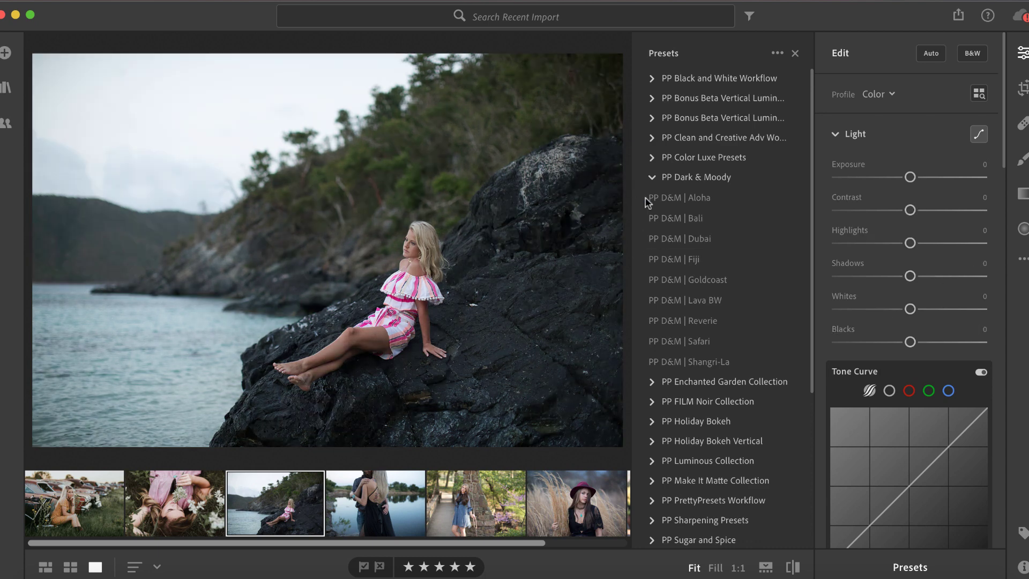
pyautogui.click(664, 199)
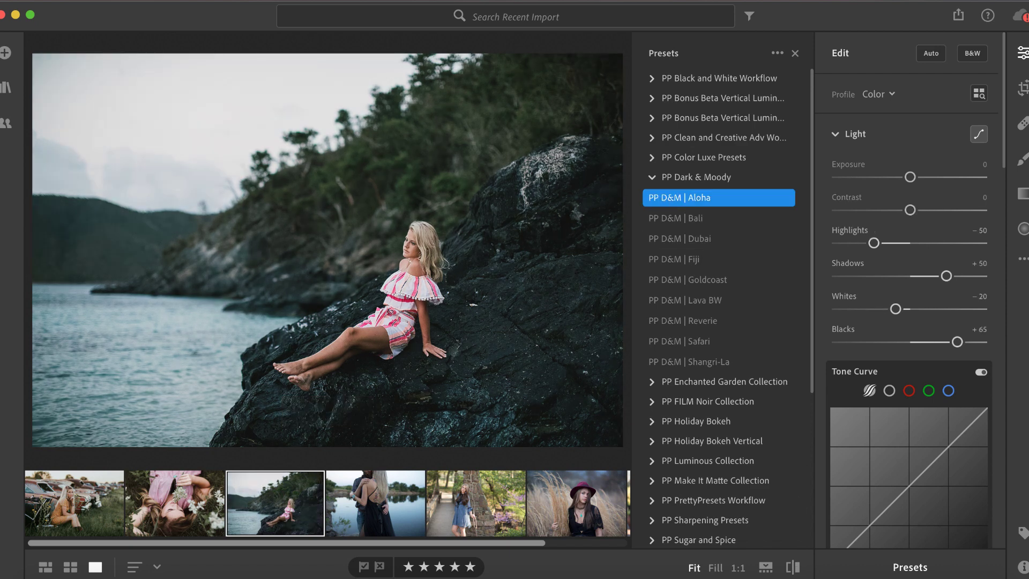
pyautogui.click(792, 567)
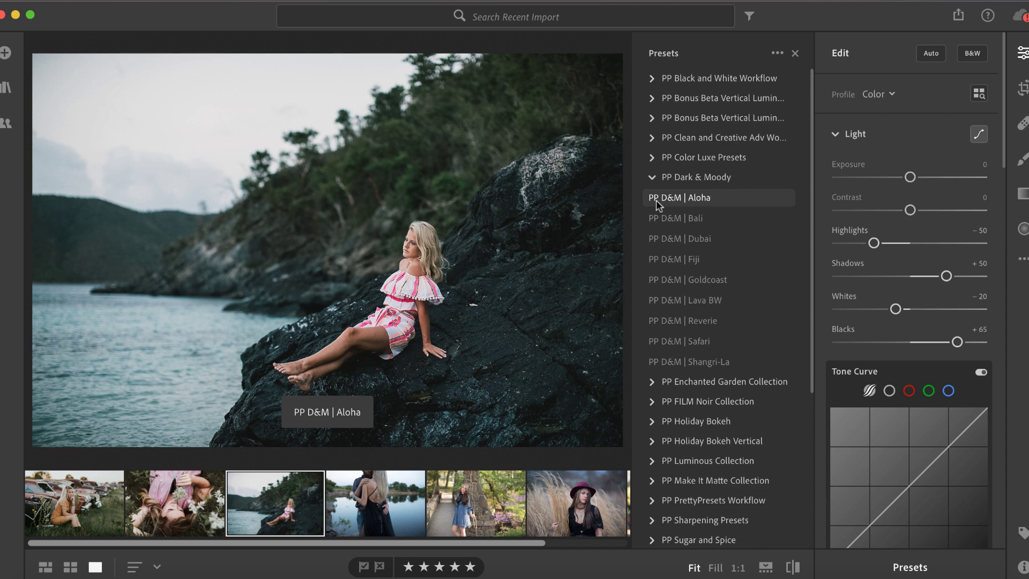
pyautogui.click(677, 202)
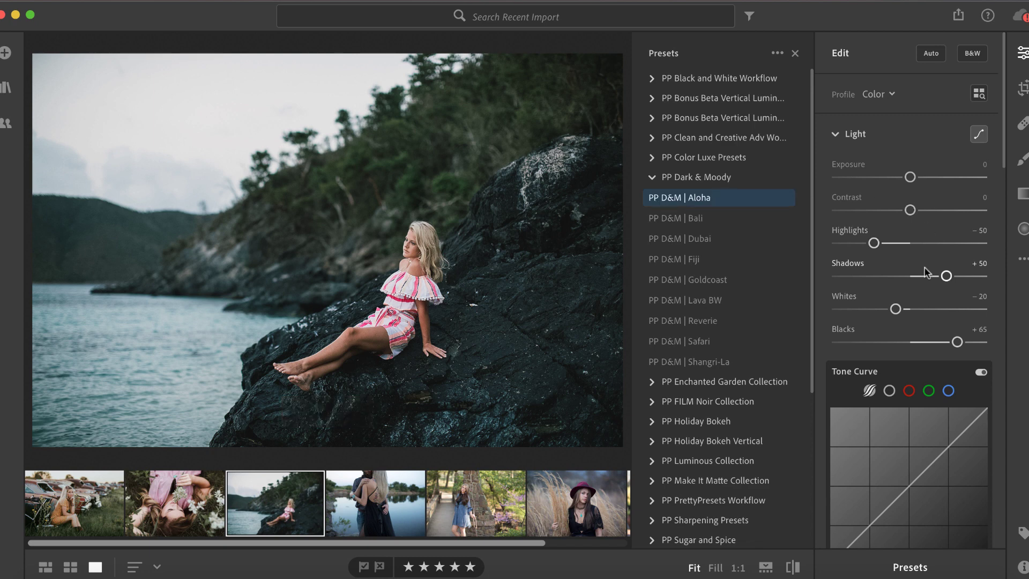
# Set the orange saturation to -5 and the orange luminance to +21 in the Color Mixer for the seaside rocks photo.
pyautogui.scroll(-2, 927, 272)
pyautogui.scroll(-10, 927, 272)
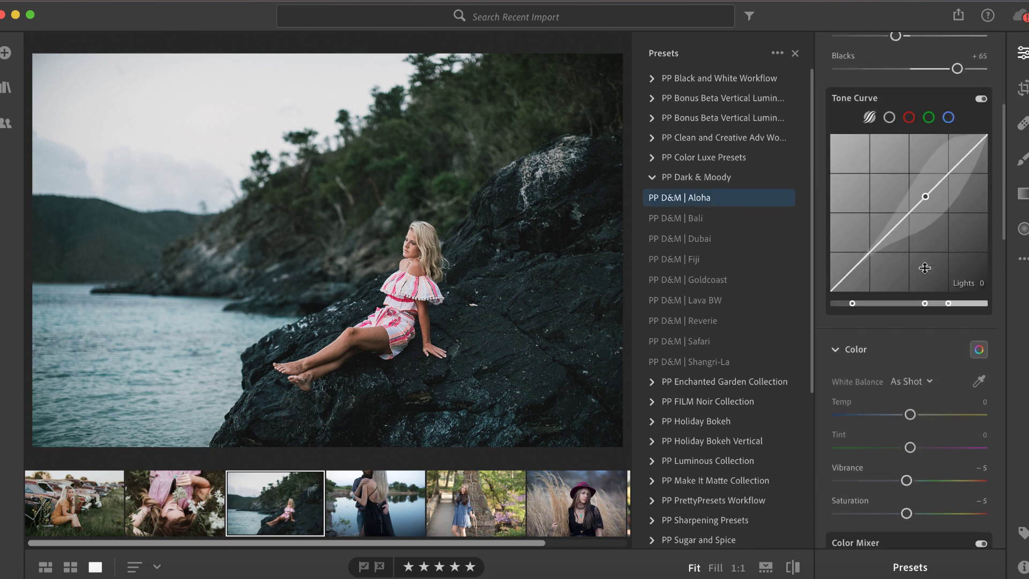
pyautogui.scroll(-2, 927, 272)
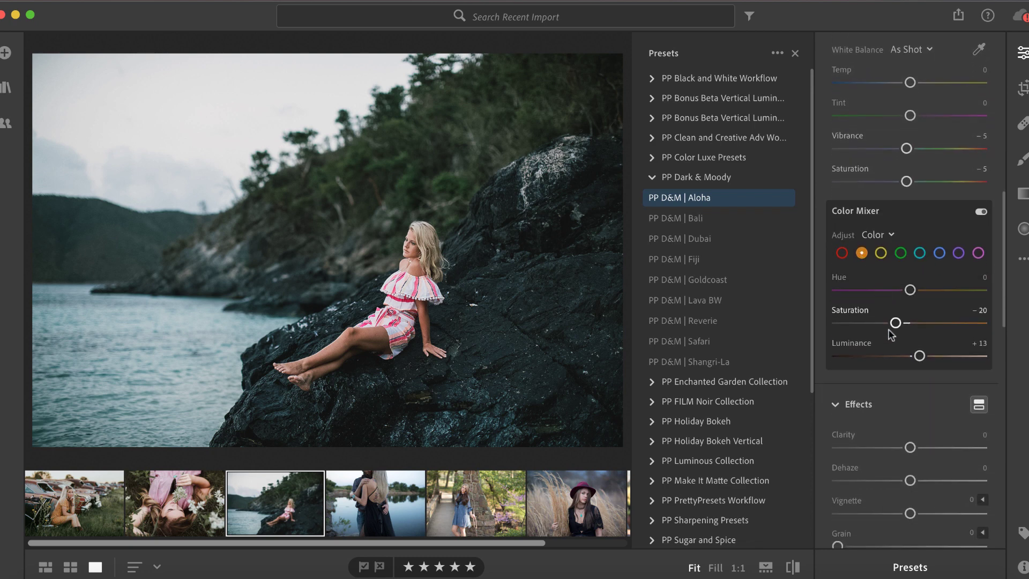
pyautogui.moveTo(895, 324); pyautogui.dragTo(926, 355)
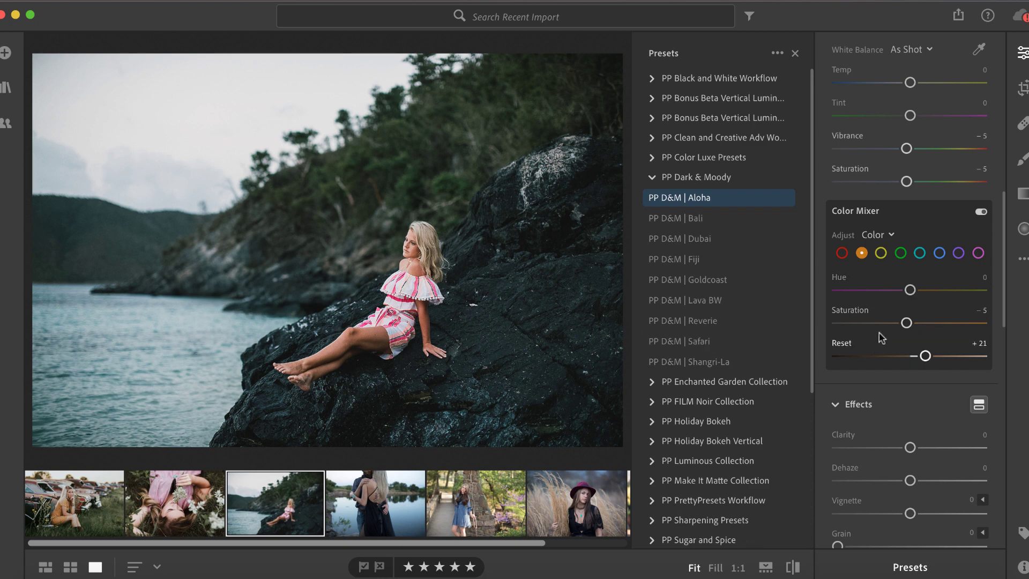
pyautogui.scroll(10, 900, 235)
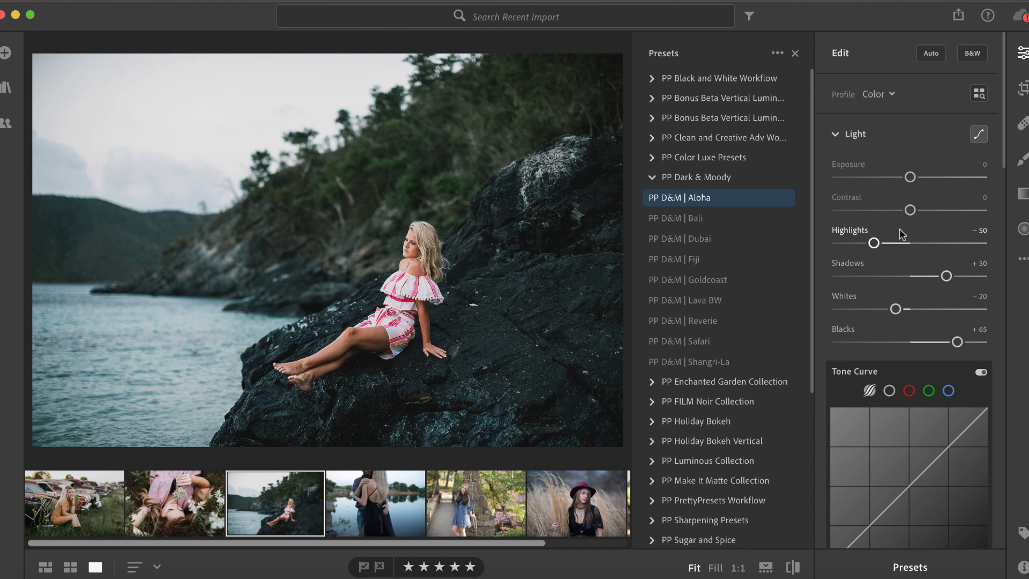
# Apply the PP D&M | Shangri-La preset to the photo of the couple by the lake and raise its exposure slightly.
pyautogui.click(378, 518)
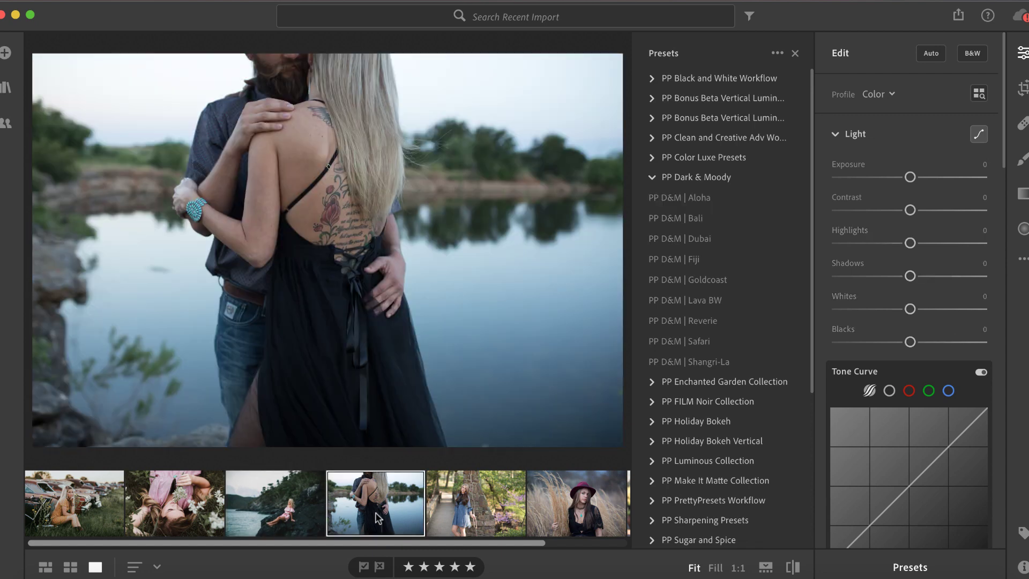
pyautogui.click(660, 364)
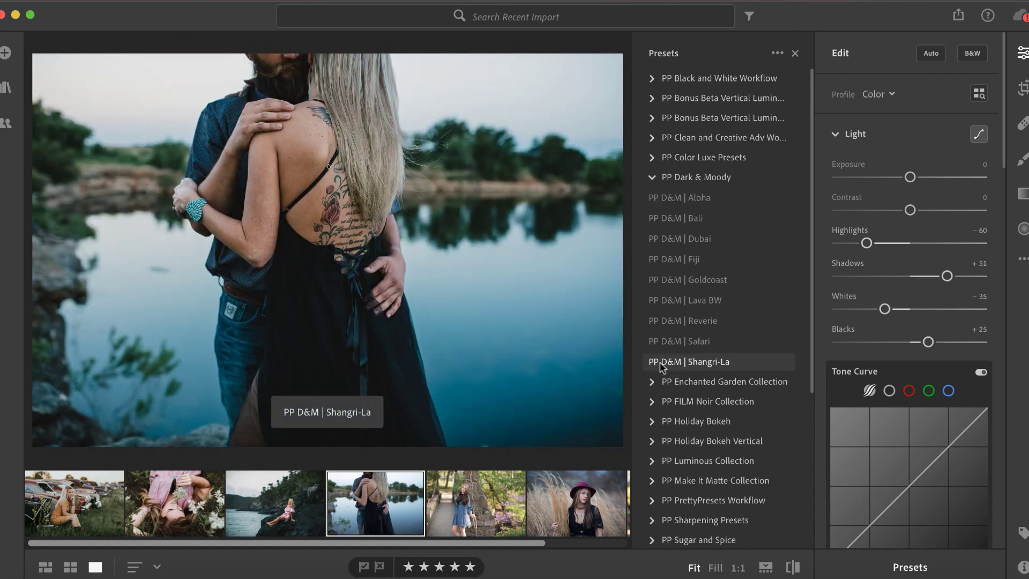
pyautogui.click(660, 361)
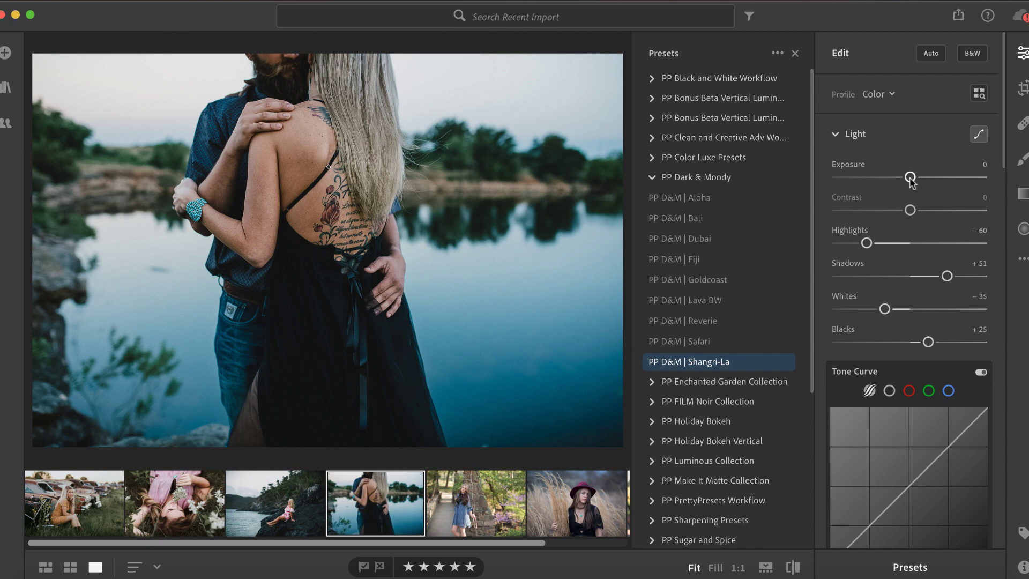
pyautogui.moveTo(910, 179); pyautogui.dragTo(917, 182)
pyautogui.scroll(-10, 894, 433)
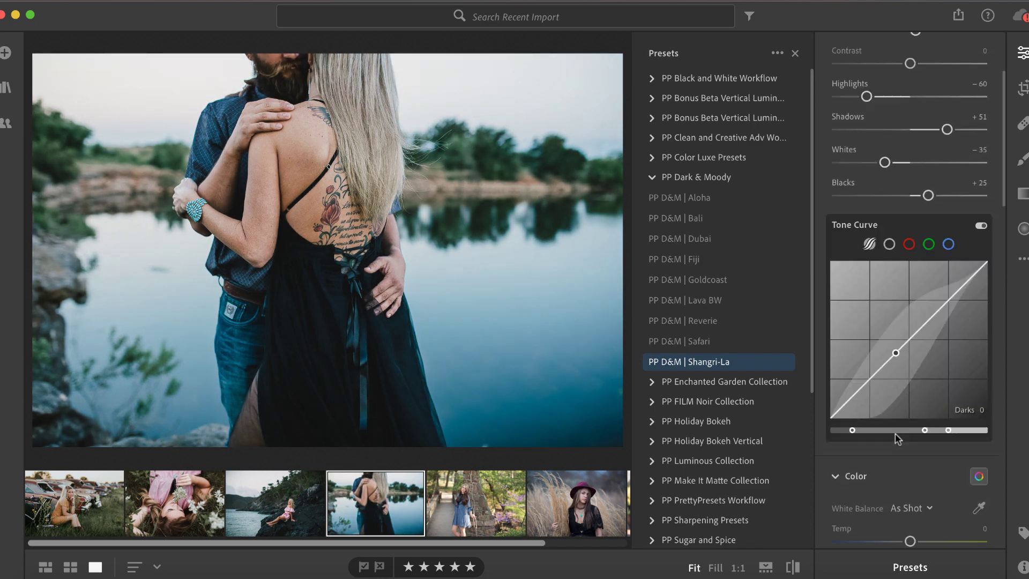
# Apply the PP D&M | Reverie preset to the photo of the woman in the blue dress and compare it with the original.
pyautogui.click(477, 492)
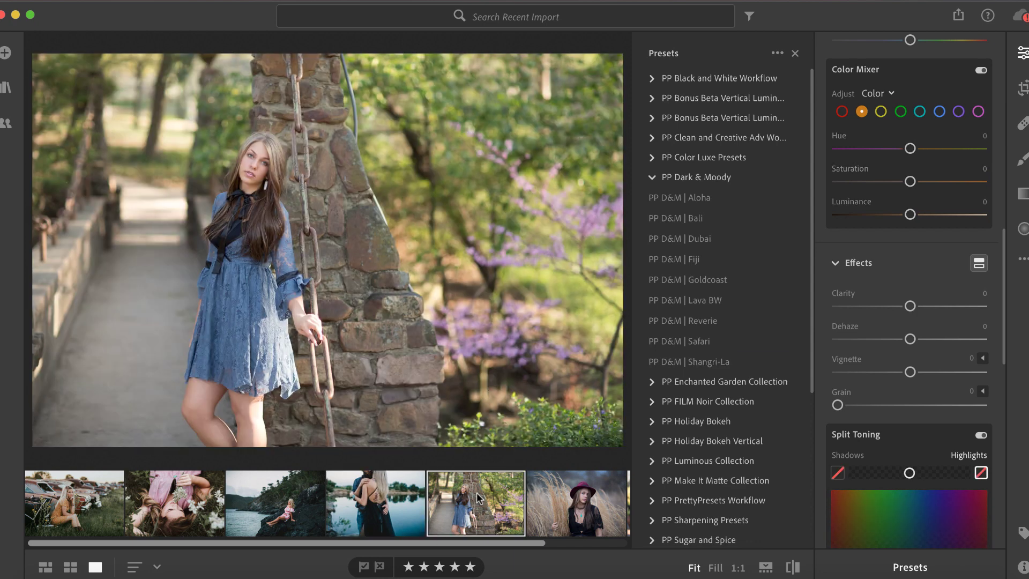
pyautogui.click(668, 321)
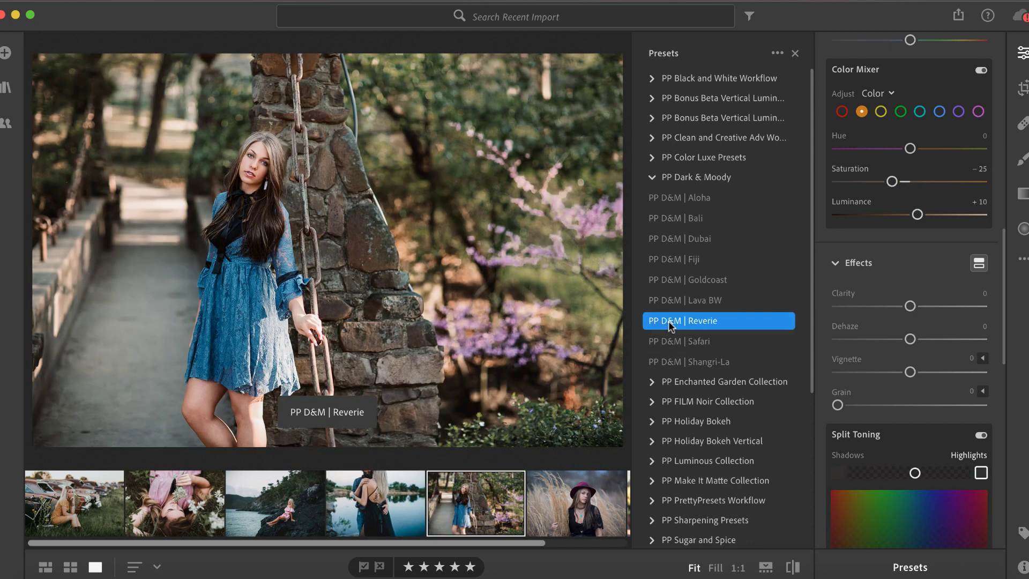
pyautogui.click(792, 567)
pyautogui.click(792, 567)
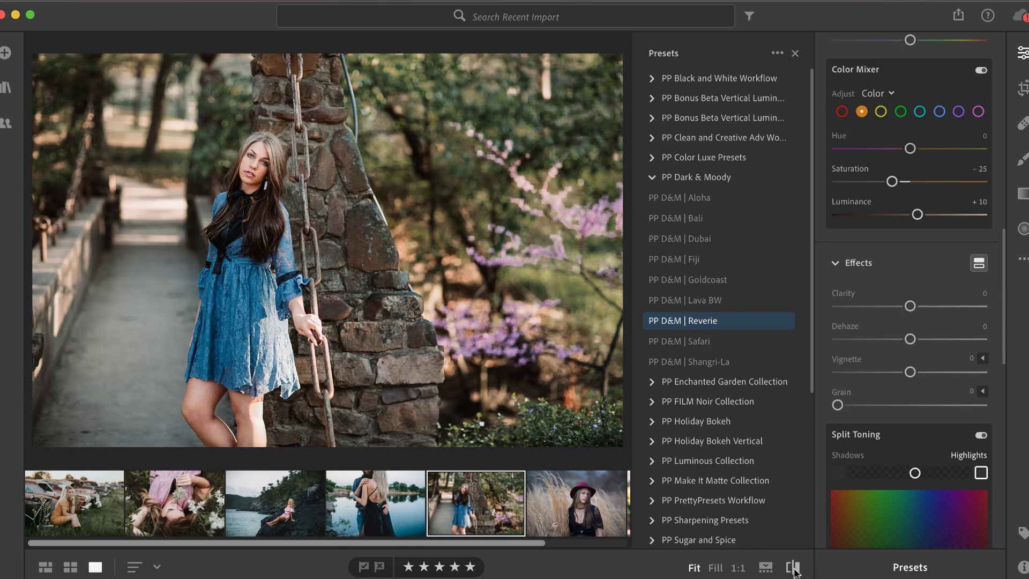
pyautogui.click(792, 567)
pyautogui.click(793, 567)
pyautogui.click(682, 325)
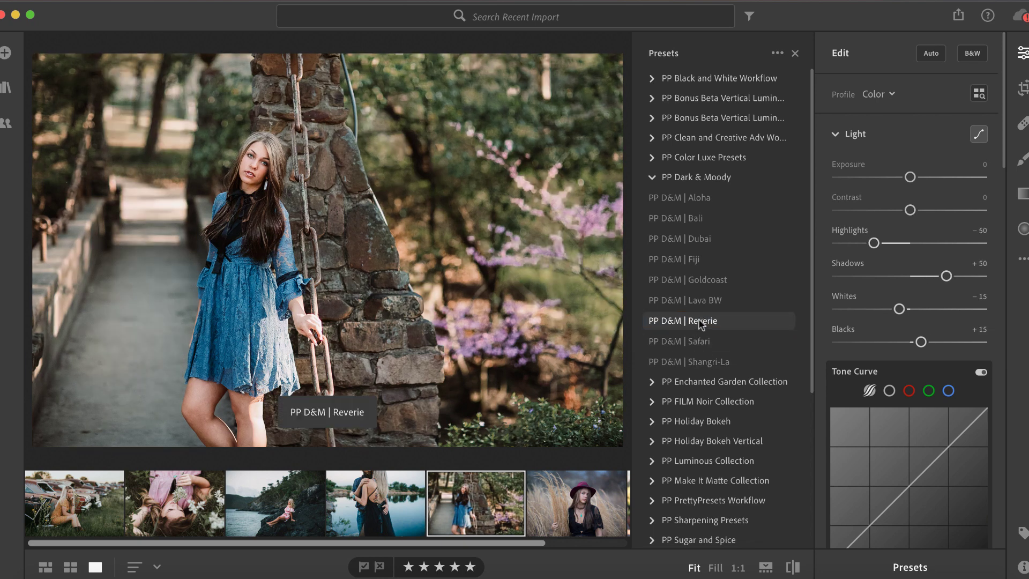
# Apply the PP D&M | Goldcoast preset to the photo of the woman in the burgundy hat and compare it with the original.
pyautogui.scroll(-2, 481, 525)
pyautogui.click(481, 508)
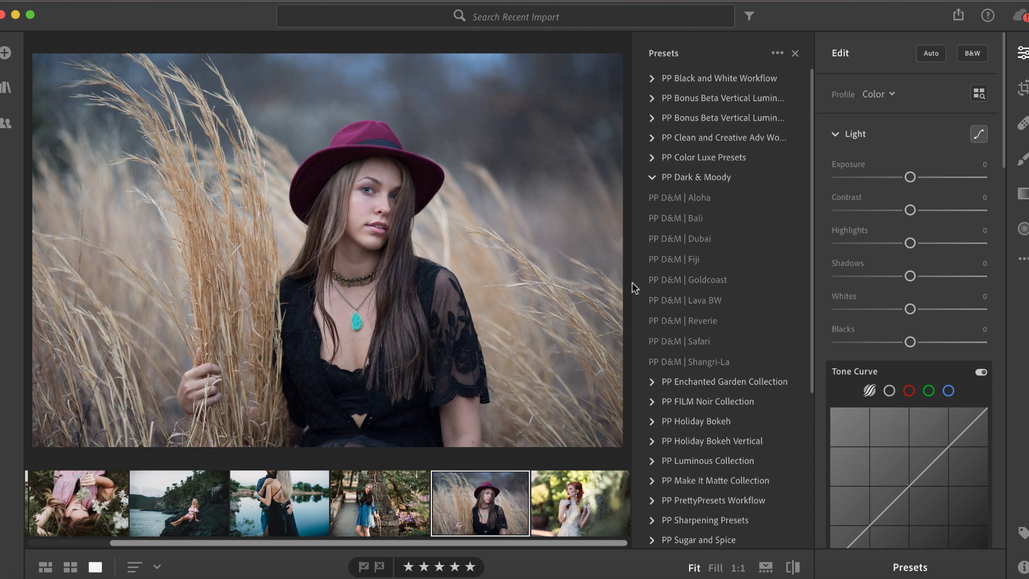
pyautogui.click(651, 280)
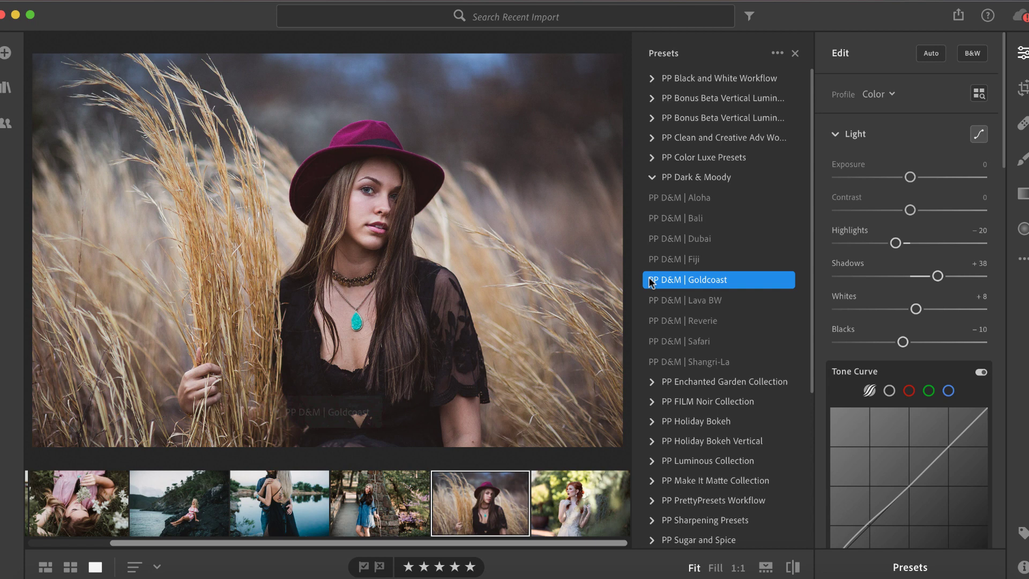
pyautogui.click(795, 566)
pyautogui.click(795, 567)
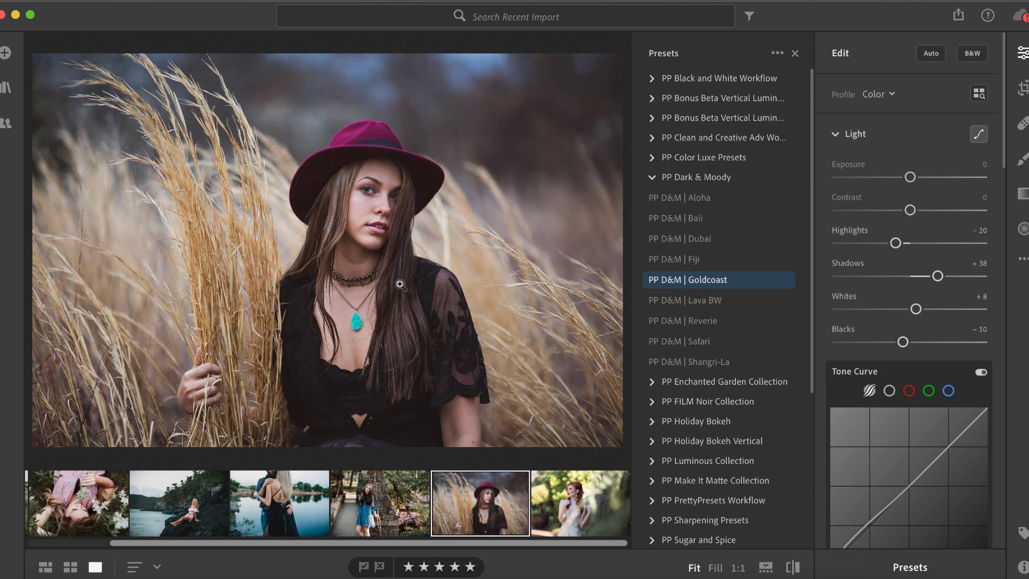
# Apply the PP D&M | Lava BW preset to the photo of the red-haired bride and compare it with the original.
pyautogui.click(564, 508)
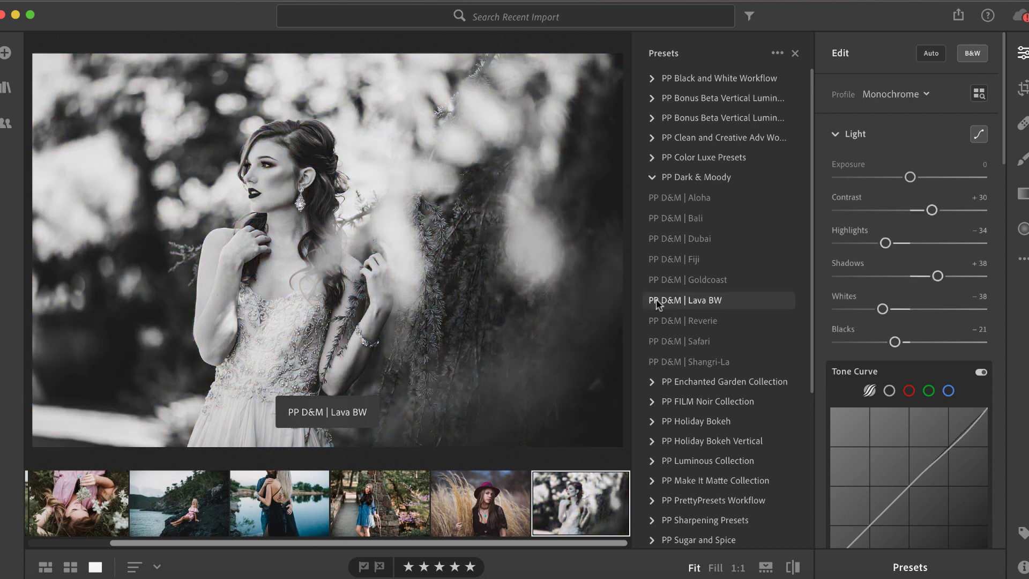
pyautogui.click(656, 299)
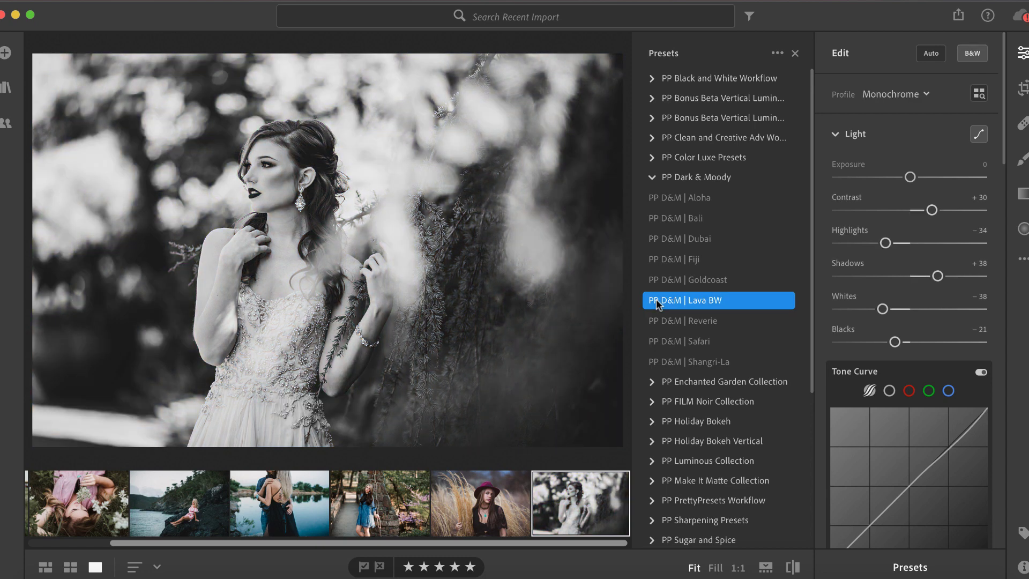
pyautogui.click(792, 567)
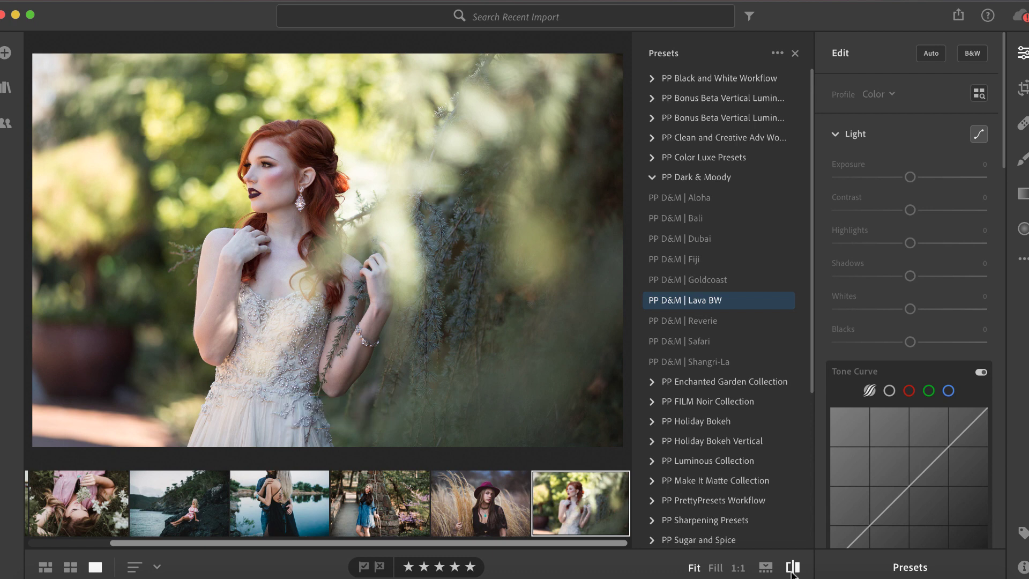
pyautogui.click(791, 571)
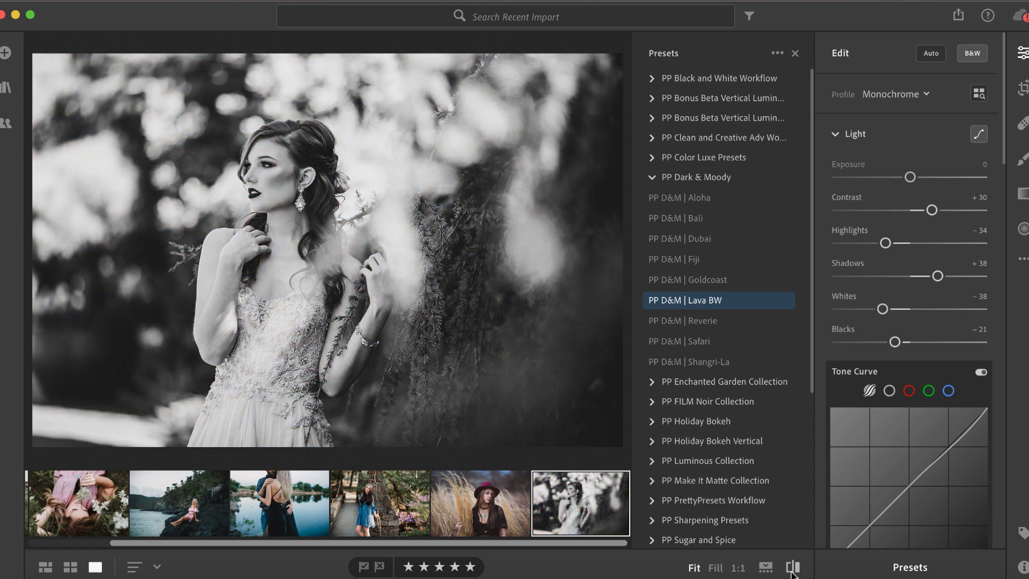